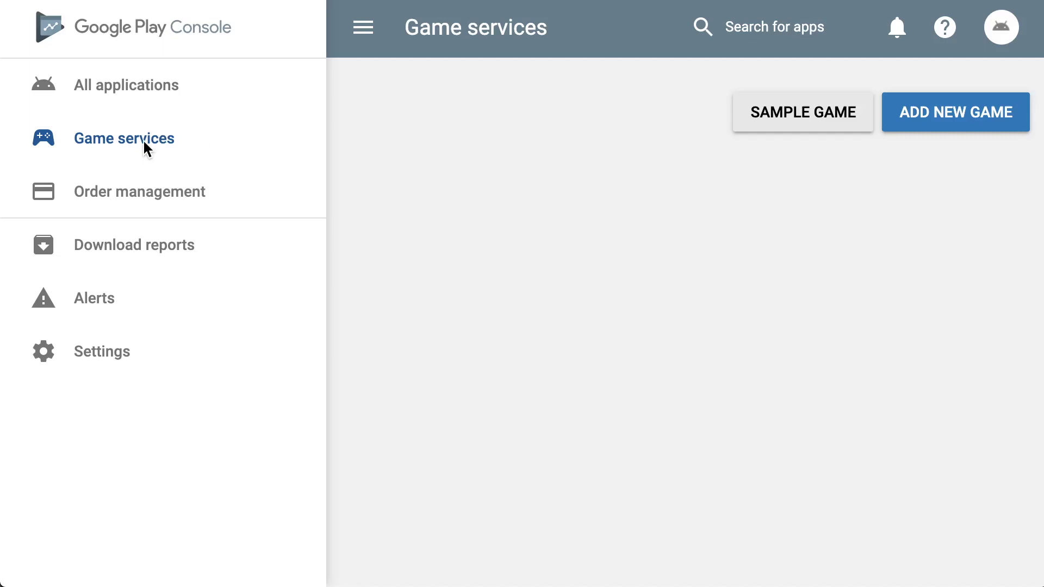
Add a new game named Math Racer in the Casual category, with no Google APIs in use yet.
click(958, 123)
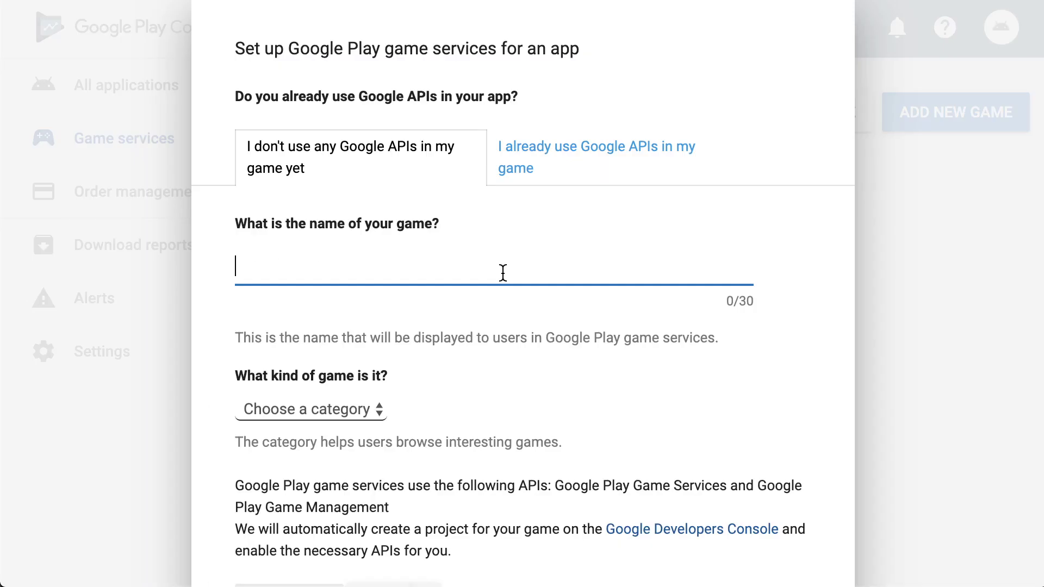
text(Math Racer)
click(315, 408)
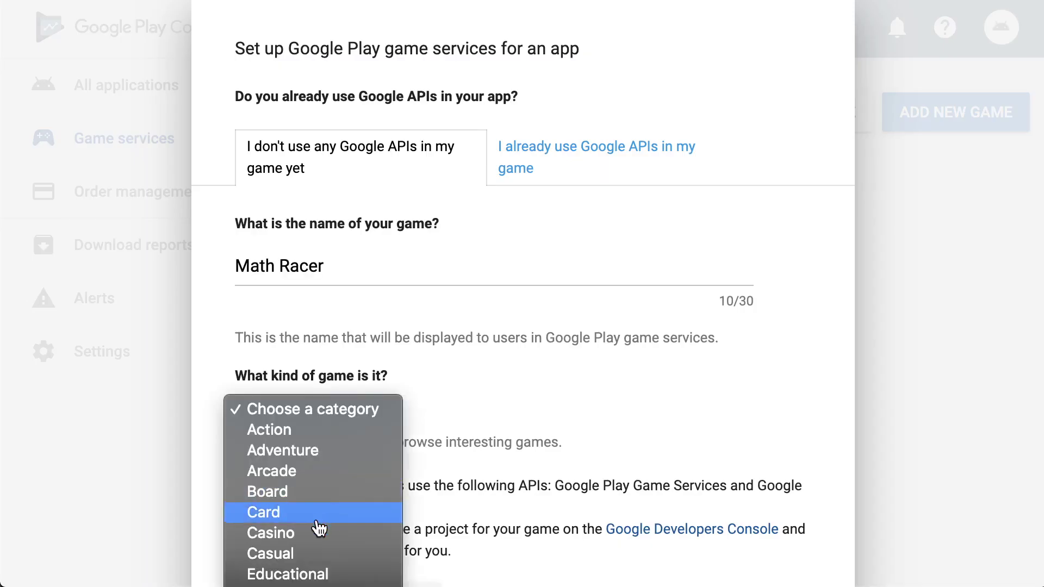
click(318, 553)
scroll(313, 489, down, 3)
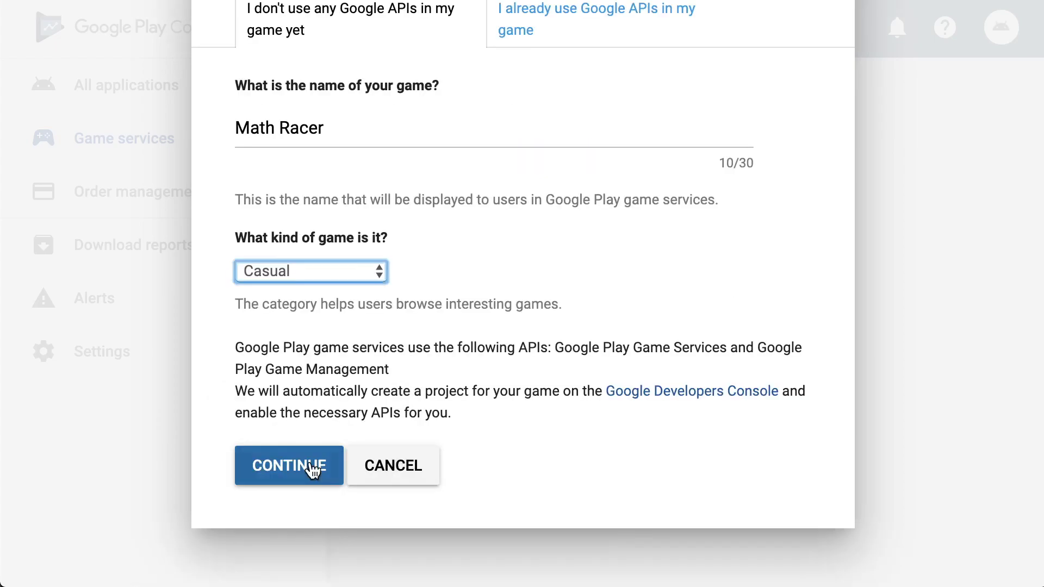
click(314, 466)
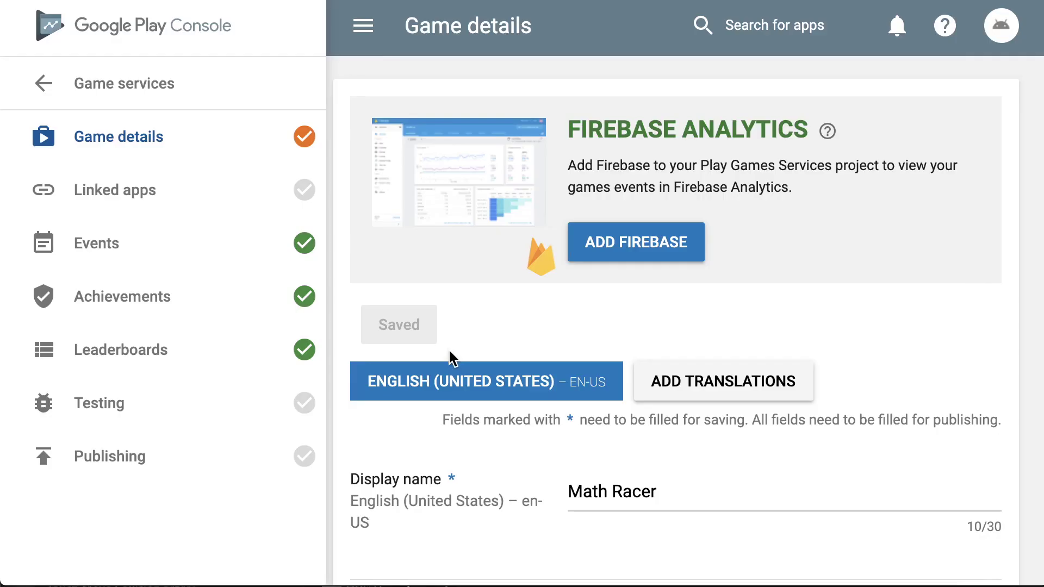
Link an Android app to the Math Racer game using package io.smartpenguins.mathracer, and save.
scroll(451, 356, down, 20)
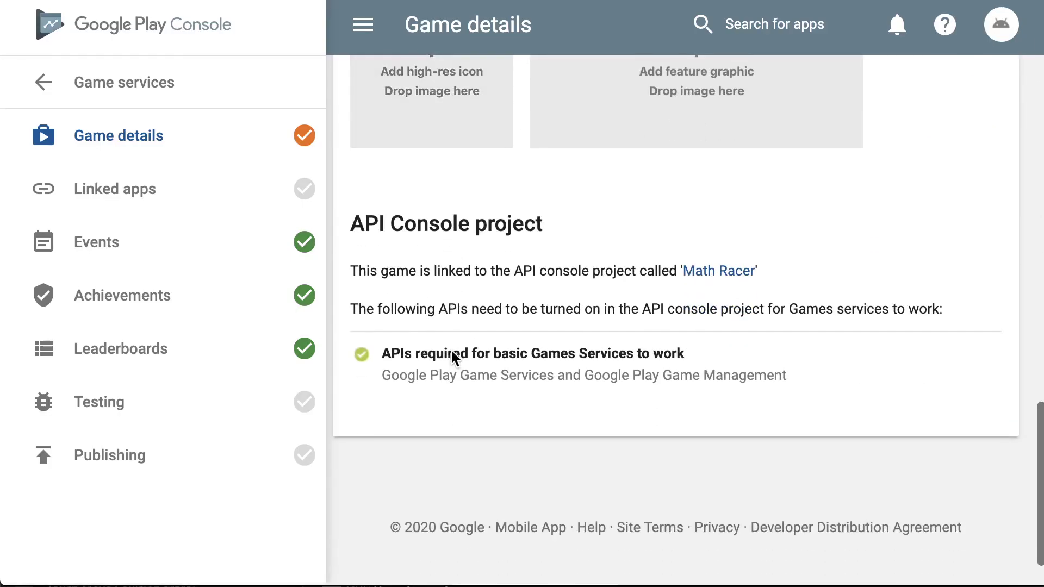
click(196, 193)
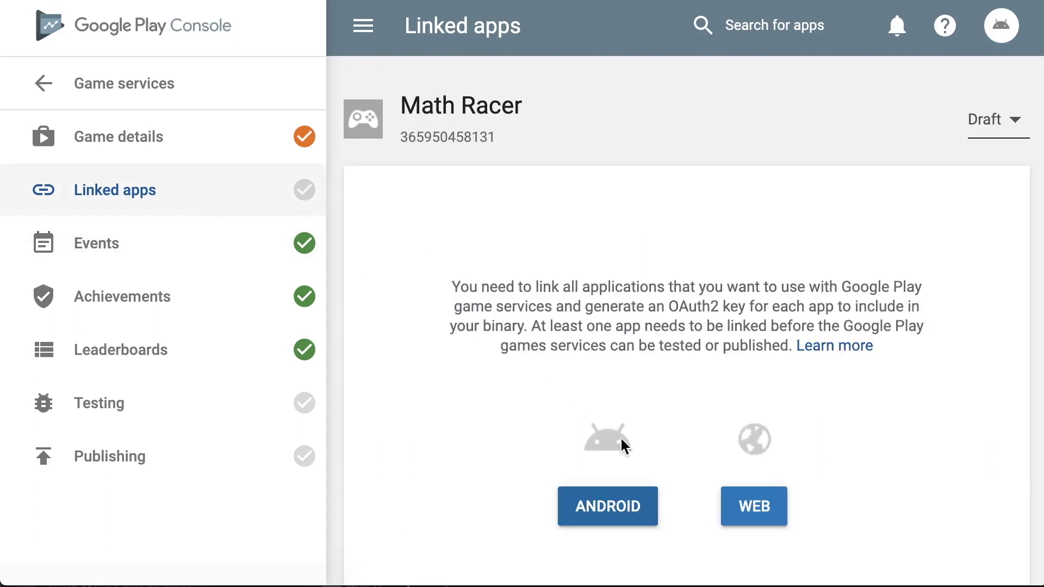
click(623, 508)
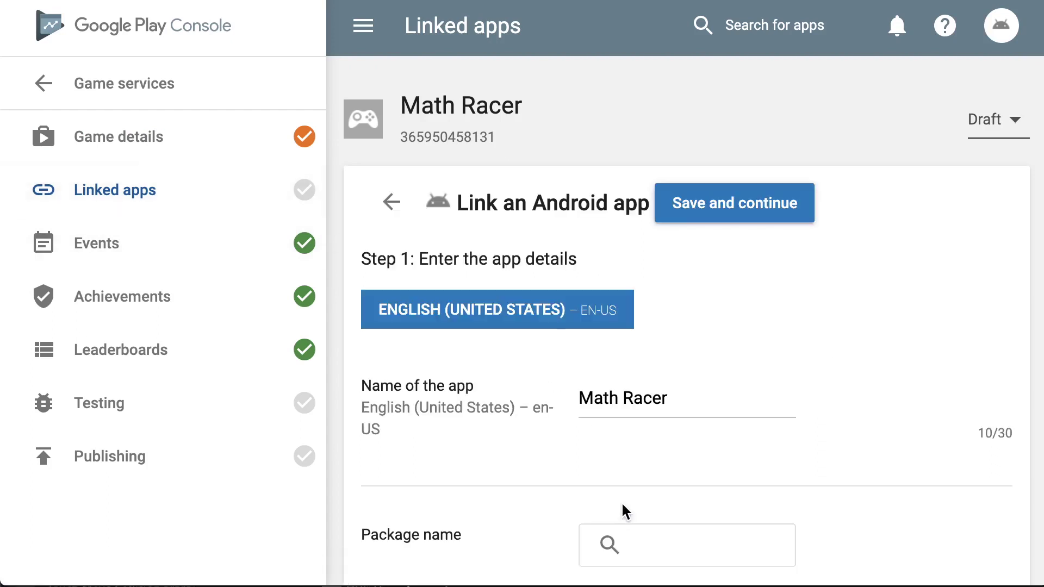
scroll(621, 501, down, 3)
click(680, 385)
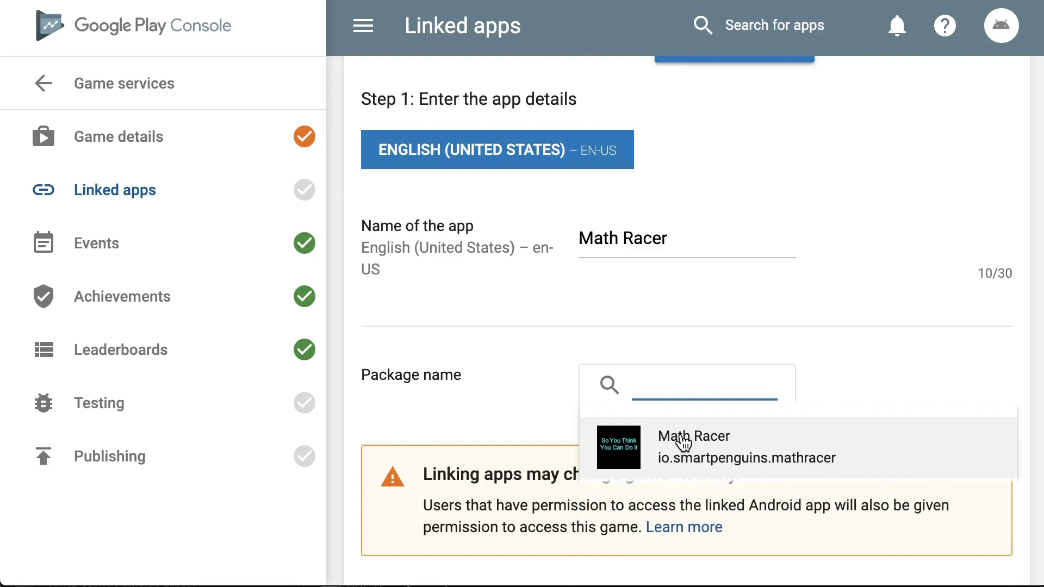
click(684, 443)
click(743, 116)
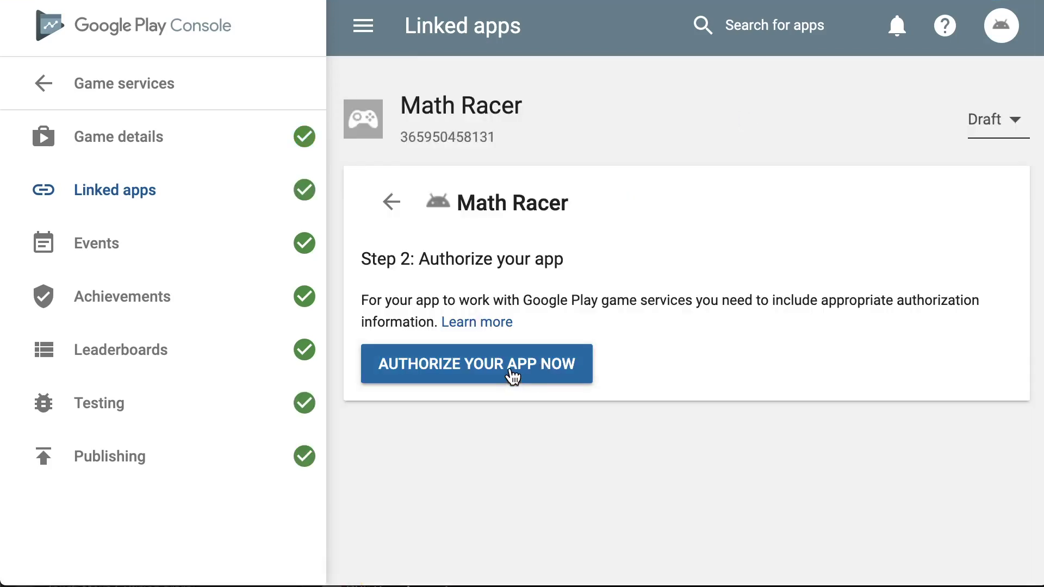
Authorize the linked app by creating its Android OAuth client with the prefilled SHA1 signing fingerprint.
click(512, 375)
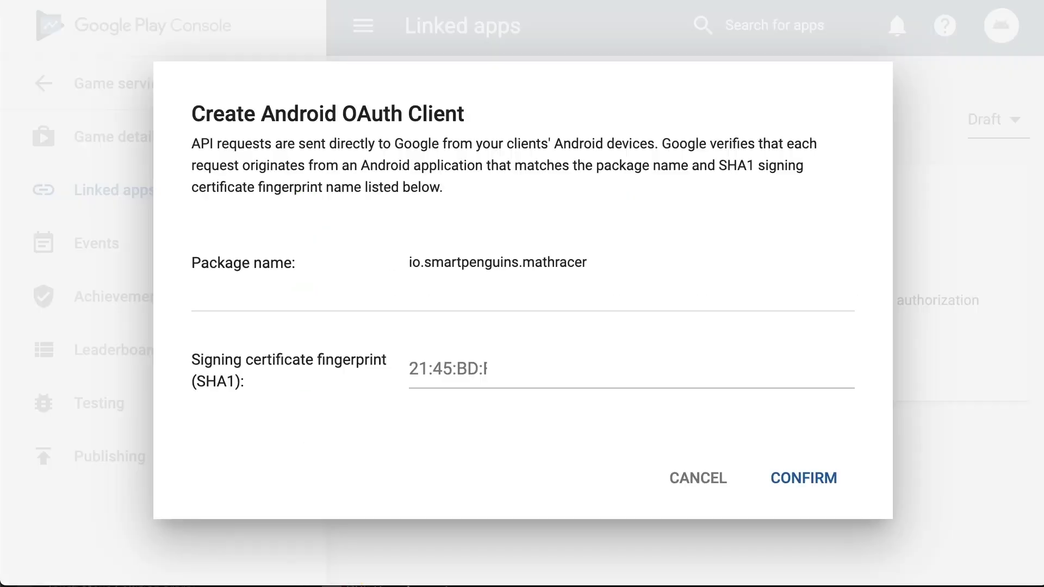
click(801, 481)
click(646, 488)
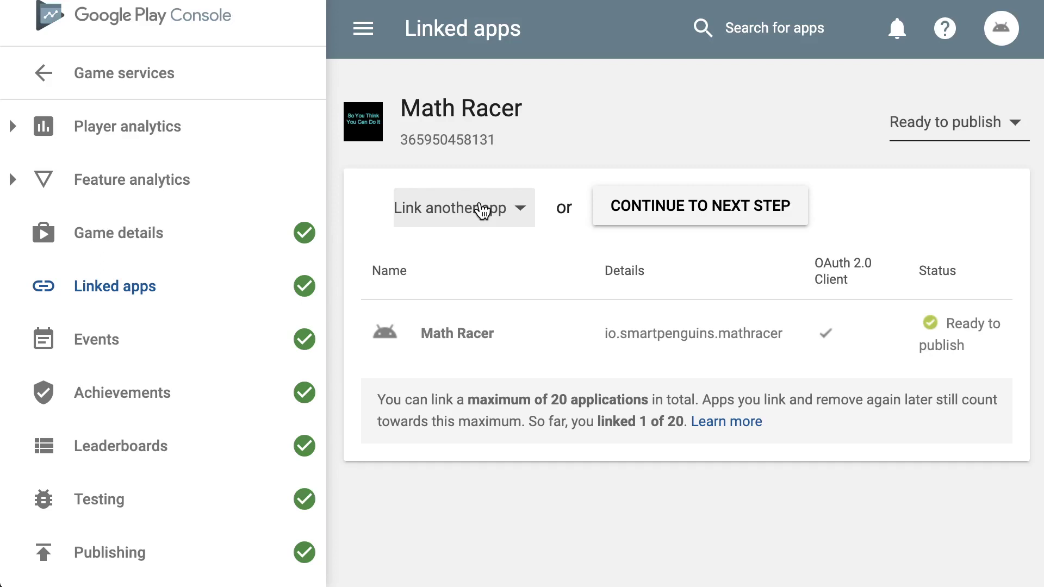
Link another Android app with the package io.smartpenguins.mathracer and save it.
click(482, 210)
click(473, 217)
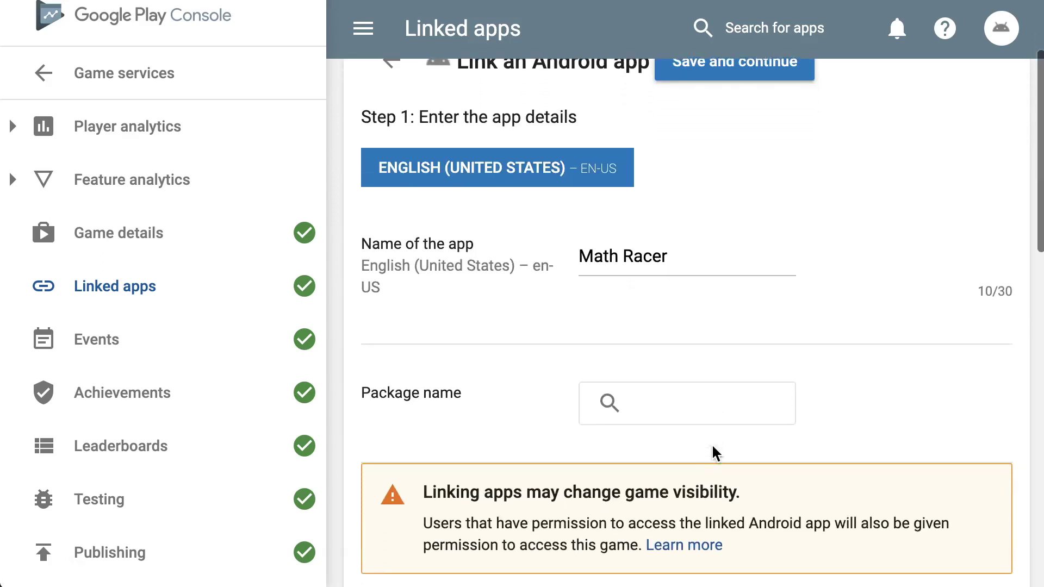
click(711, 511)
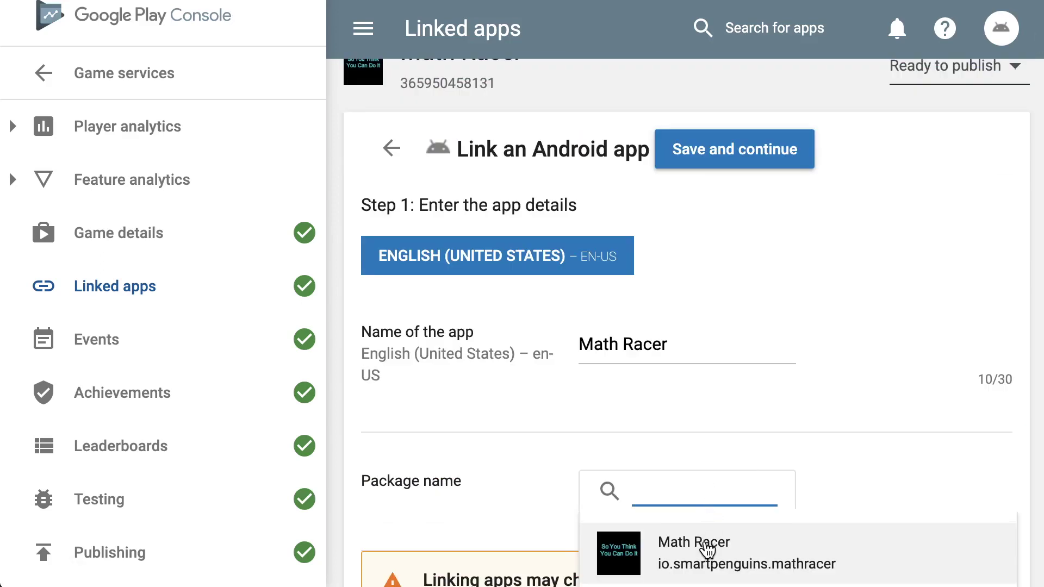
click(707, 550)
click(768, 155)
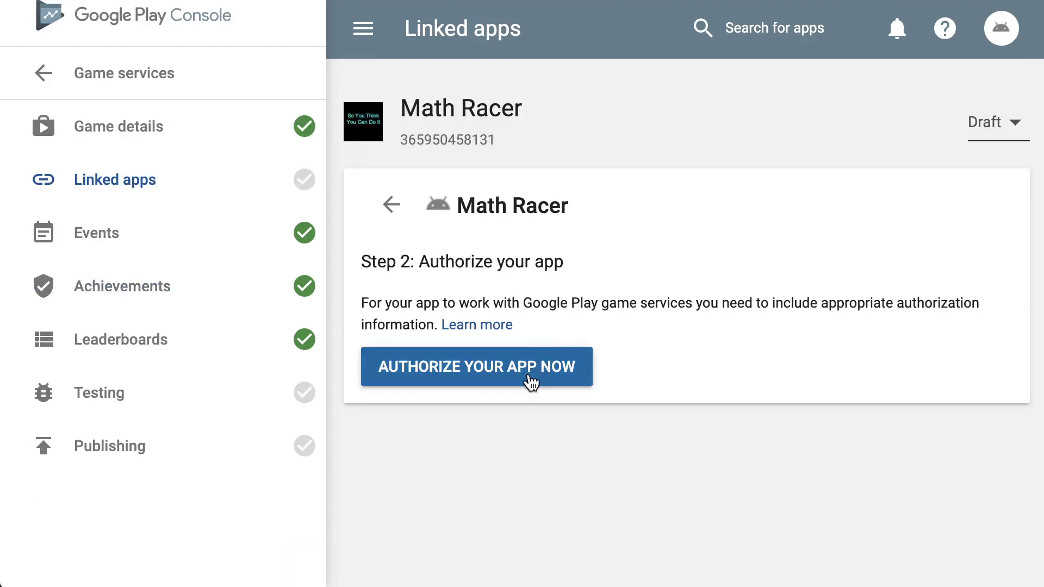
Start authorizing the second linked app and examine the Play Games Services guide's keytool instructions for certificate fingerprints.
click(530, 382)
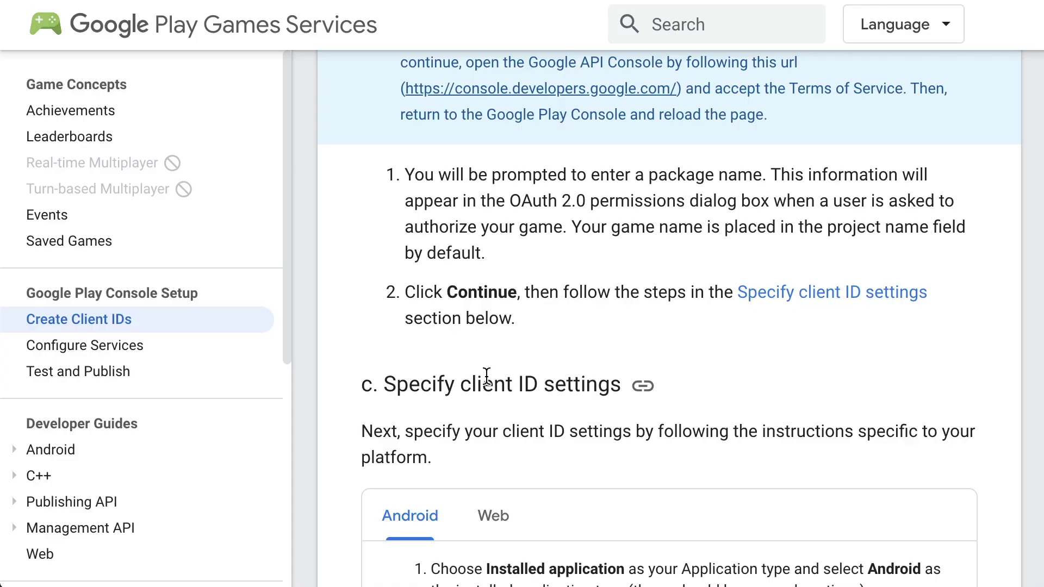
scroll(511, 337, down, 5)
scroll(511, 337, down, 1)
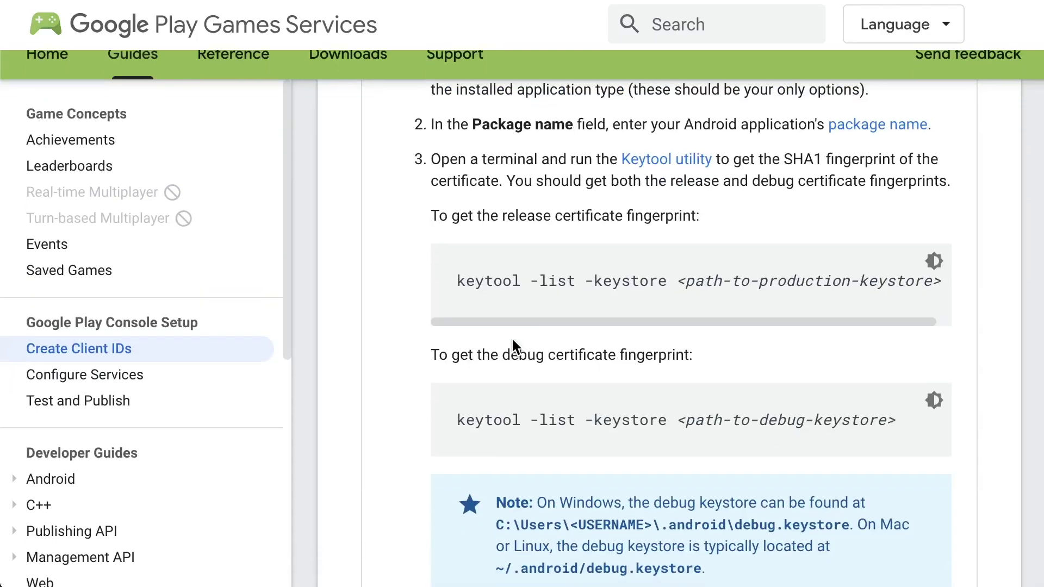
scroll(511, 337, up, 1)
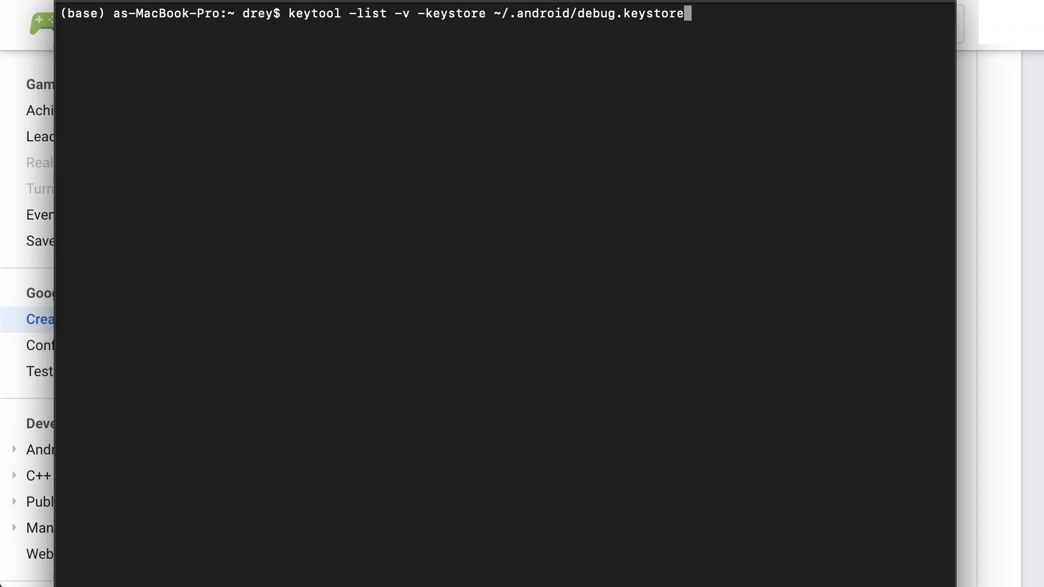
In the terminal, run keytool -list -v -keystore ~/.android/debug.keystore with an empty keystore password and copy the SHA1 fingerprint.
key(Return)
key(Return)
drag(175, 379, 312, 379)
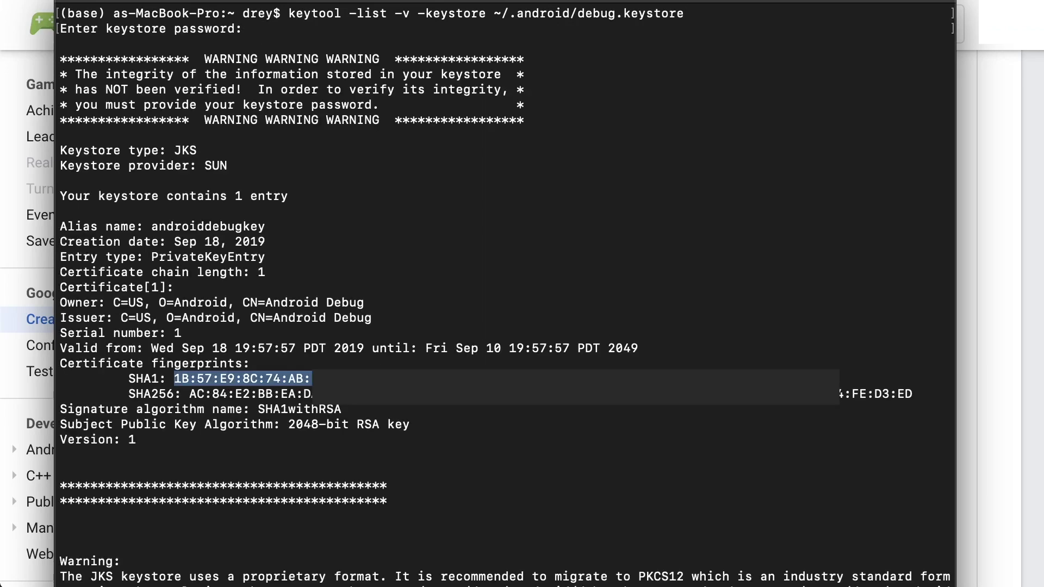
right_click(568, 368)
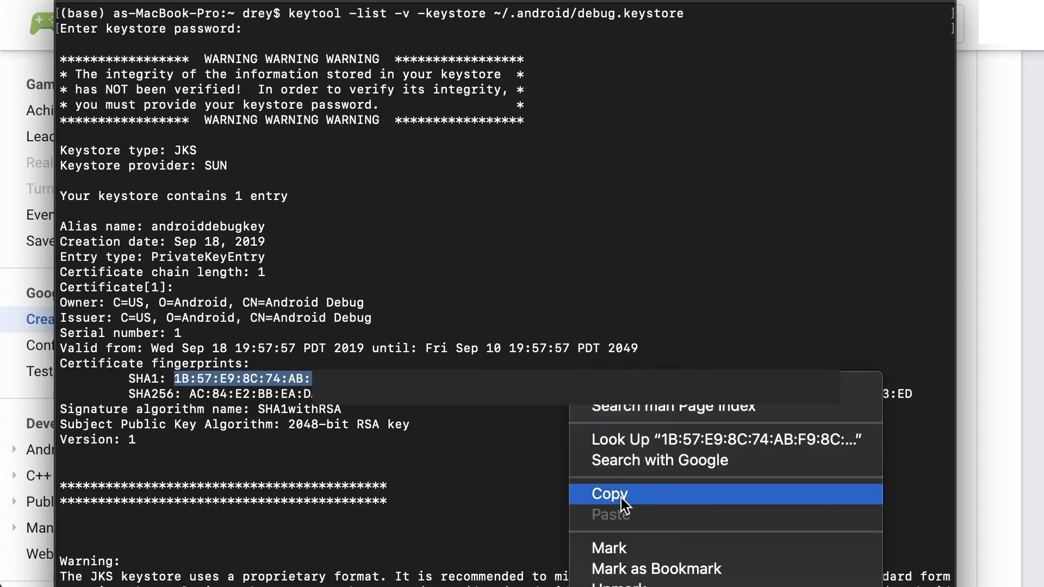
click(619, 495)
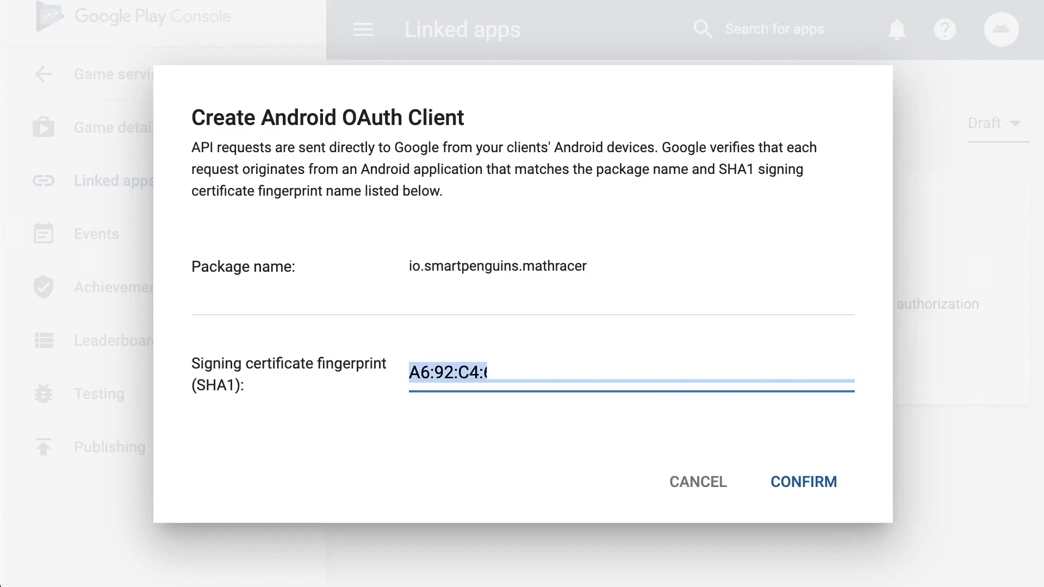
Replace the OAuth client's signing certificate fingerprint with the copied debug SHA1 and confirm the client's creation.
key(super+v)
click(818, 484)
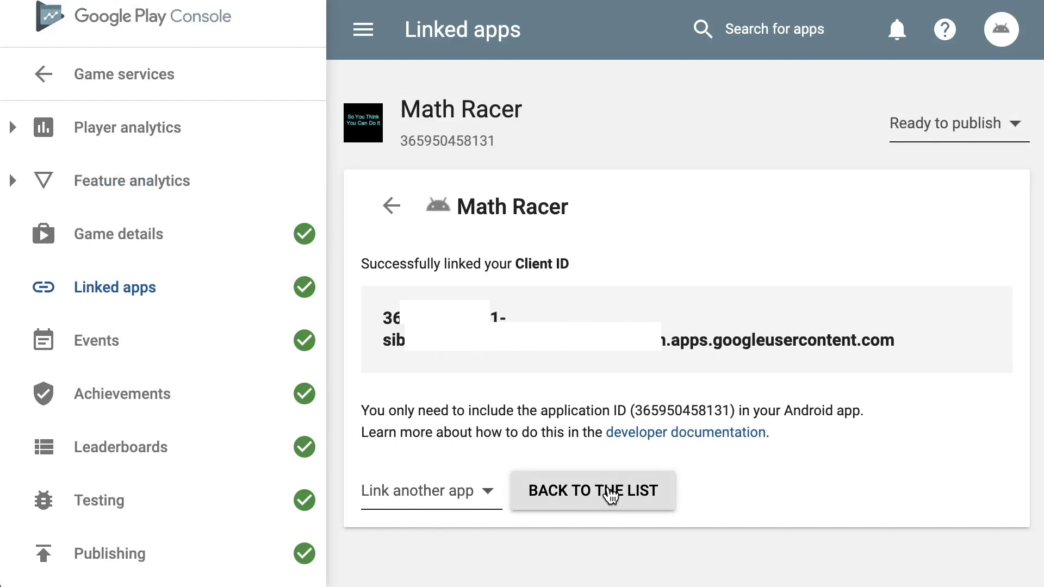
click(610, 494)
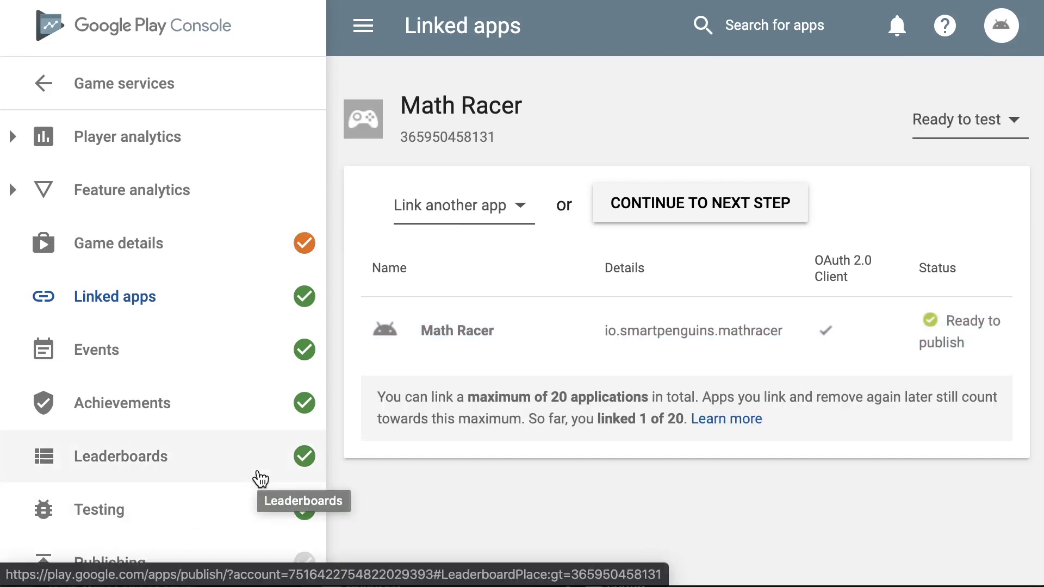
Create and save a leaderboard named Highscore, keeping numeric scores, larger-is-better ordering and tamper protection on.
click(257, 478)
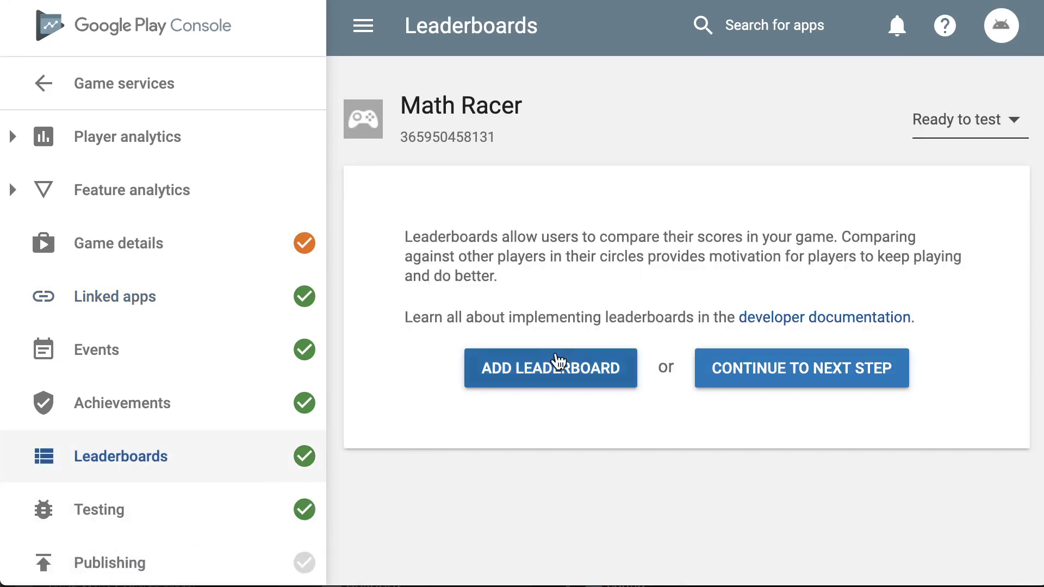
click(558, 365)
click(570, 349)
text(Highscore)
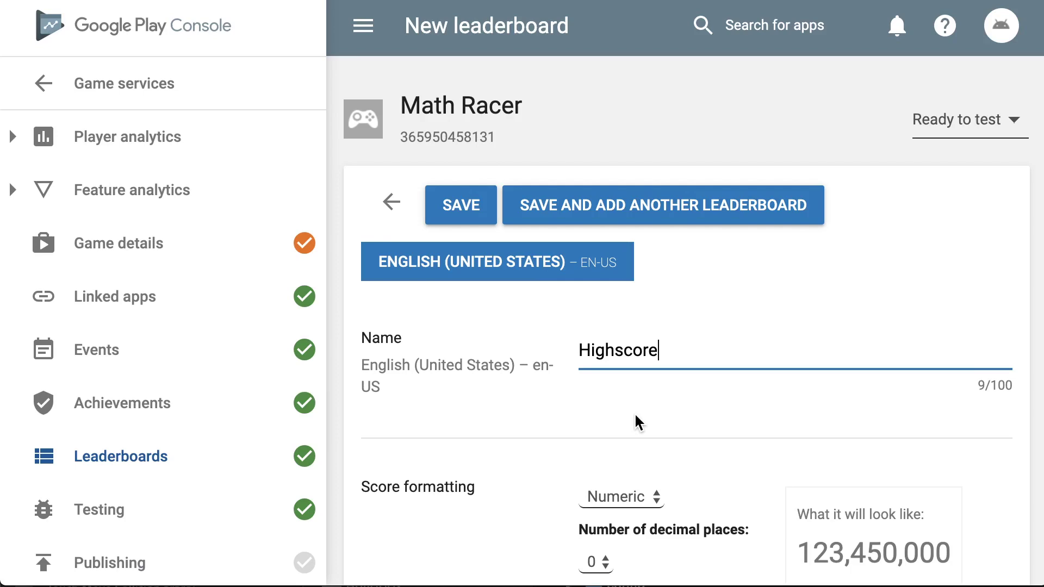
scroll(636, 424, down, 10)
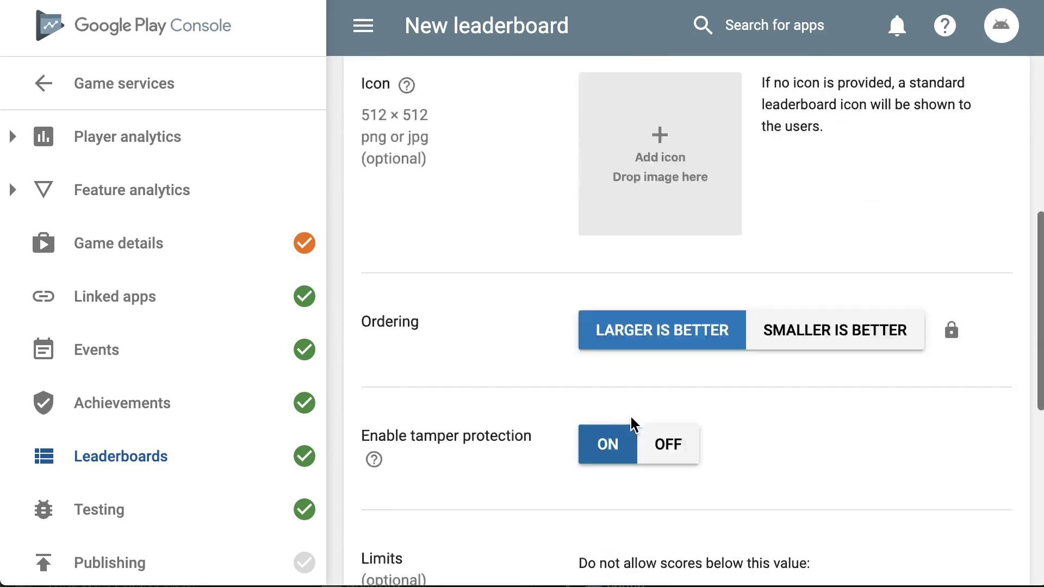
scroll(630, 421, down, 5)
scroll(631, 424, up, 15)
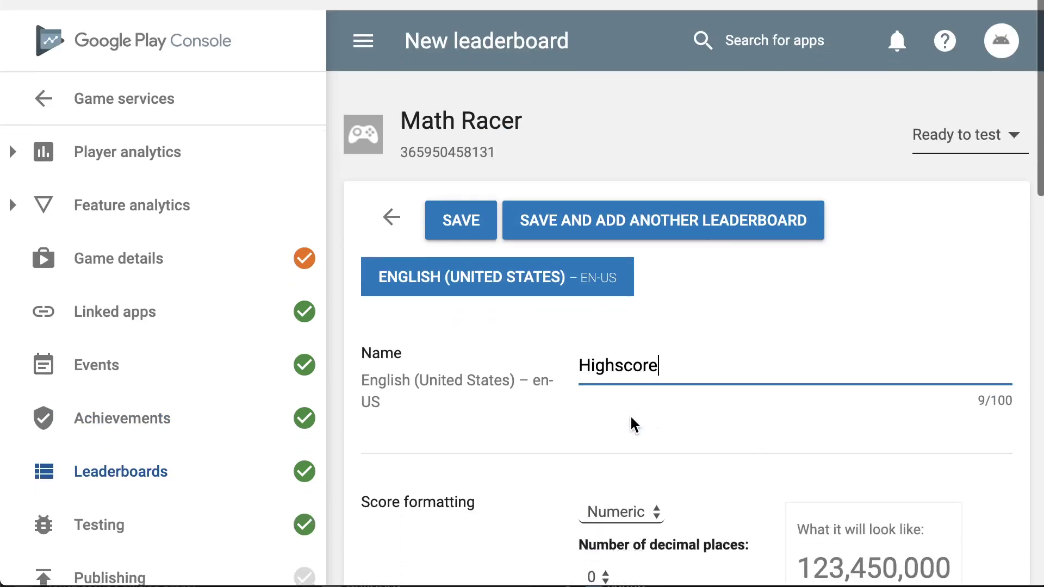
click(476, 204)
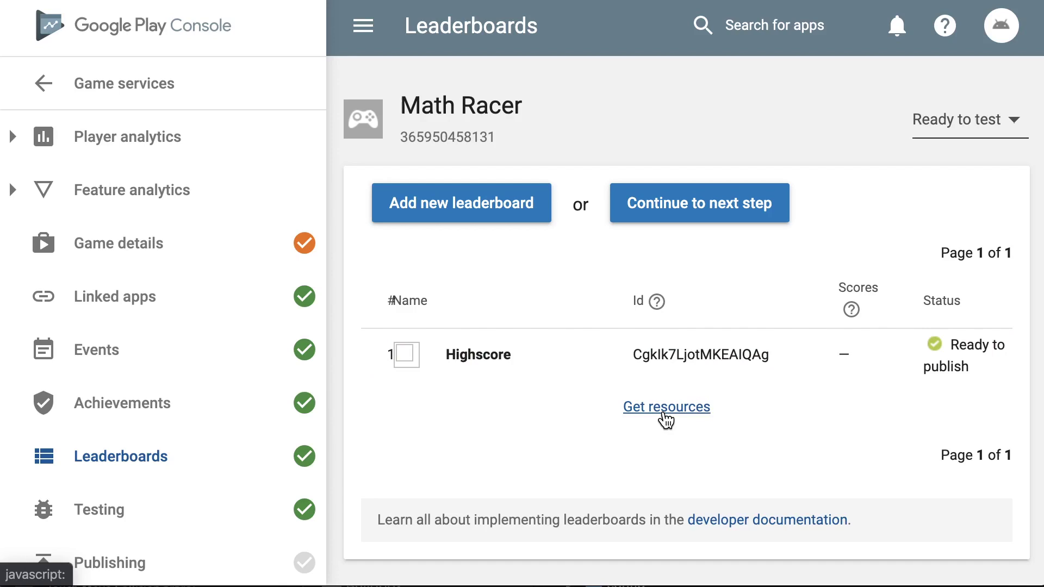
Open the leaderboard's Android resource export and copy the app ID and the Highscore leaderboard ID.
click(666, 420)
double_click(567, 263)
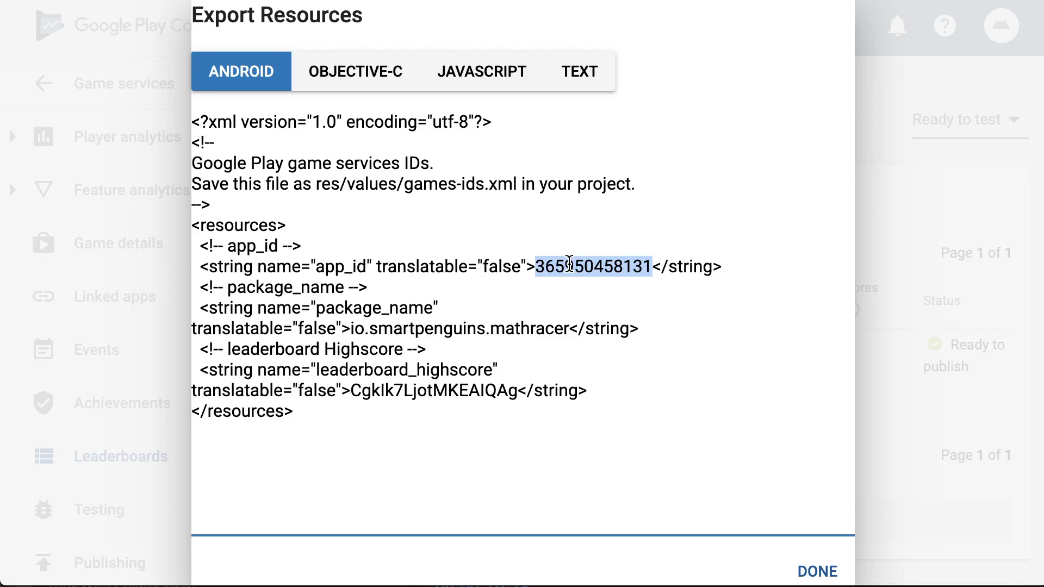
double_click(443, 387)
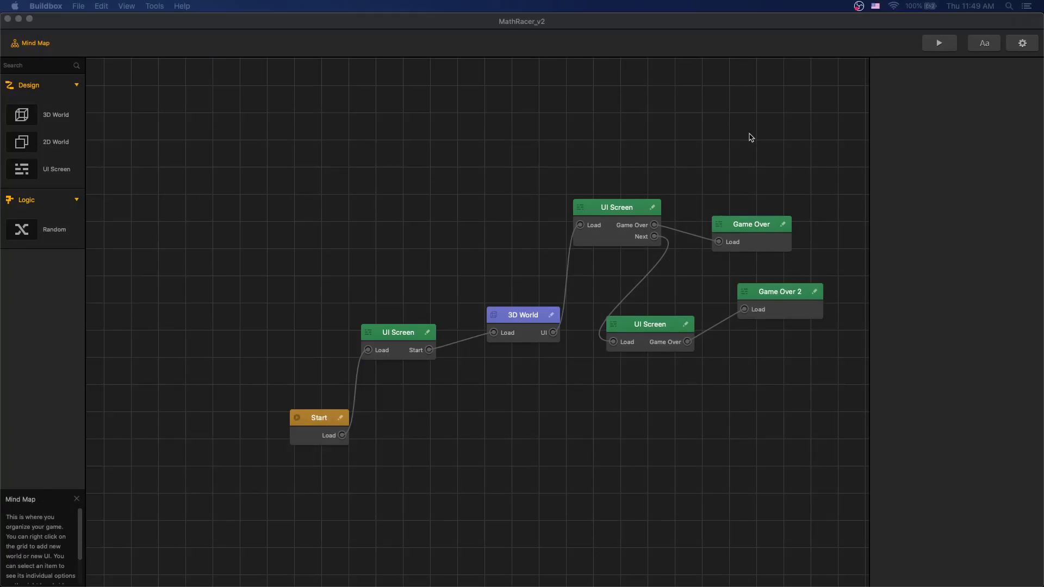
Switch to Buildbox and set the application store in the project settings to Google Play Store.
click(1022, 44)
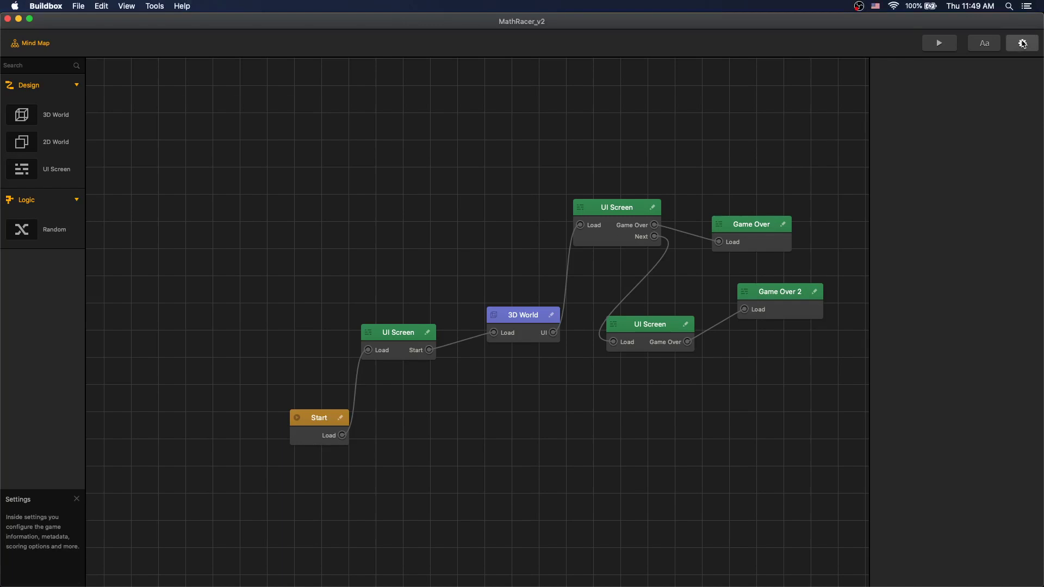
click(348, 413)
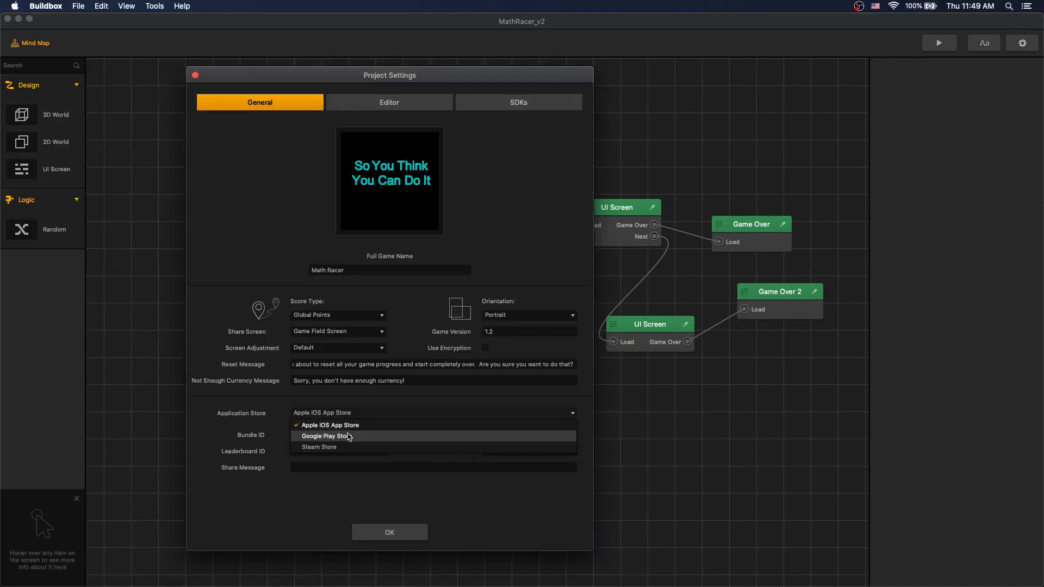
click(348, 436)
Paste the copied IDs as the Leaderboard ID and Game Services ID, and choose Global Points as the score type.
click(330, 448)
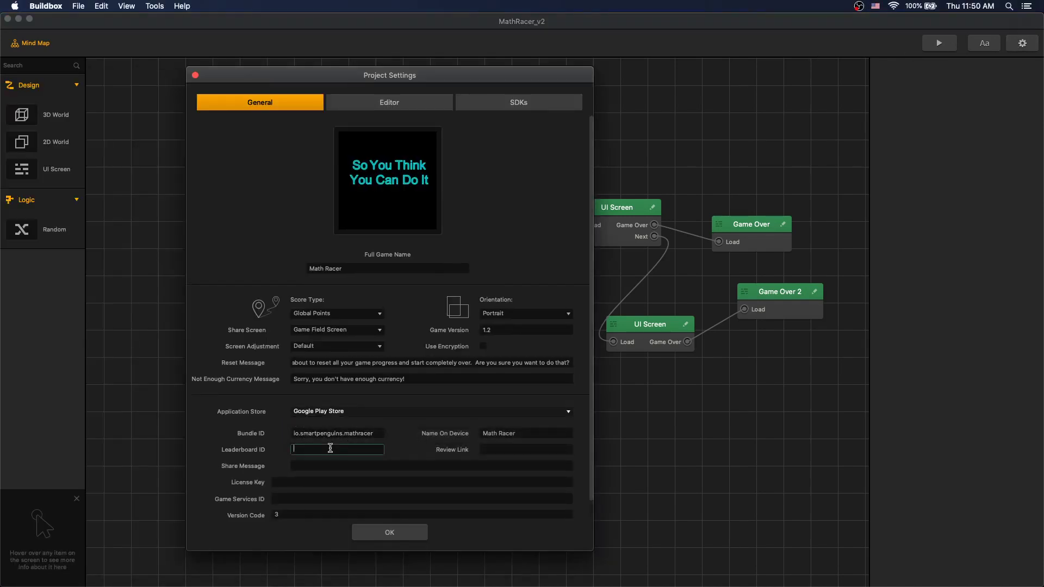
key(super+v)
click(308, 496)
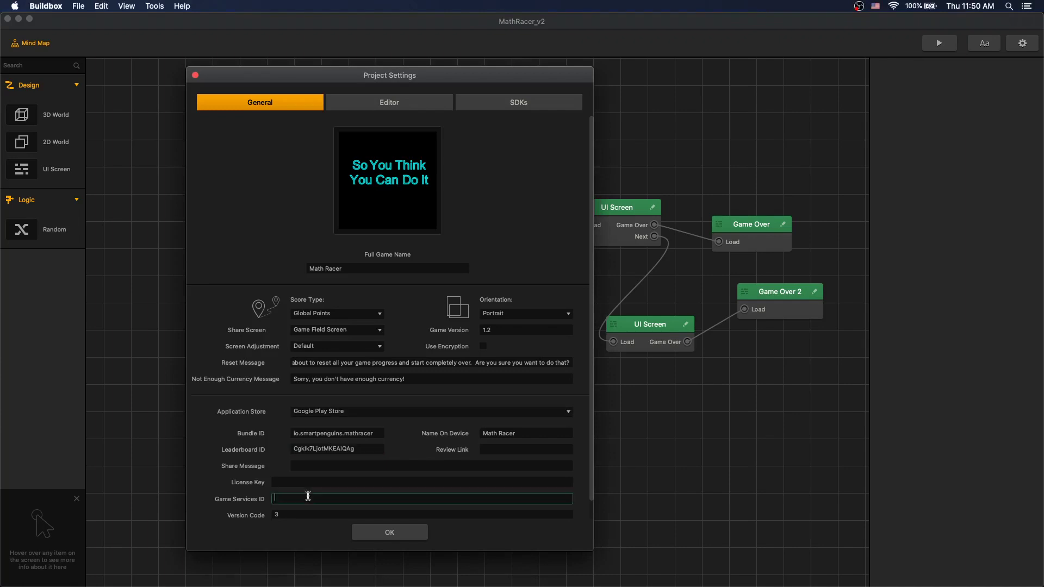
key(super+v)
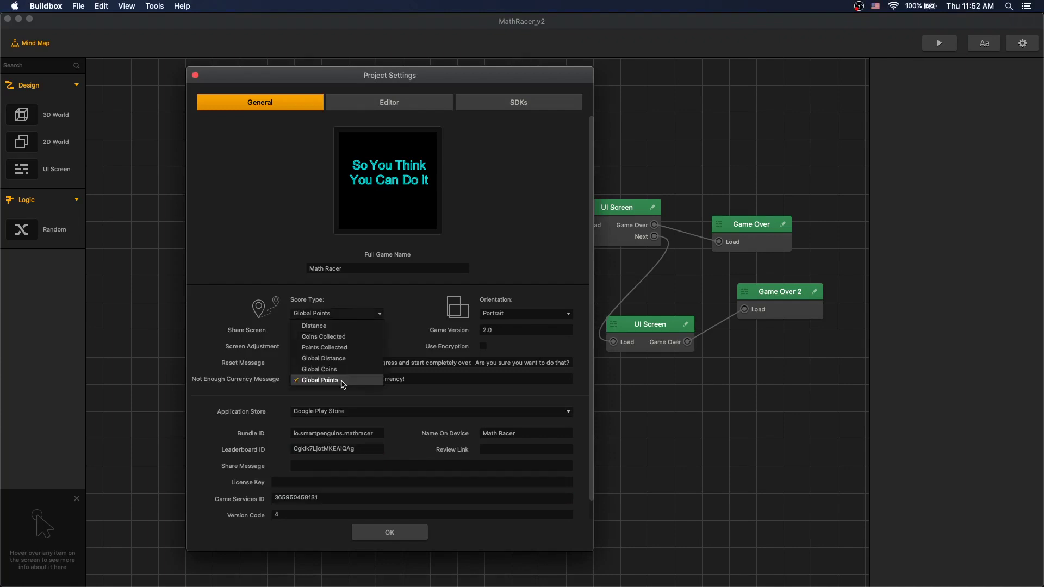
click(343, 380)
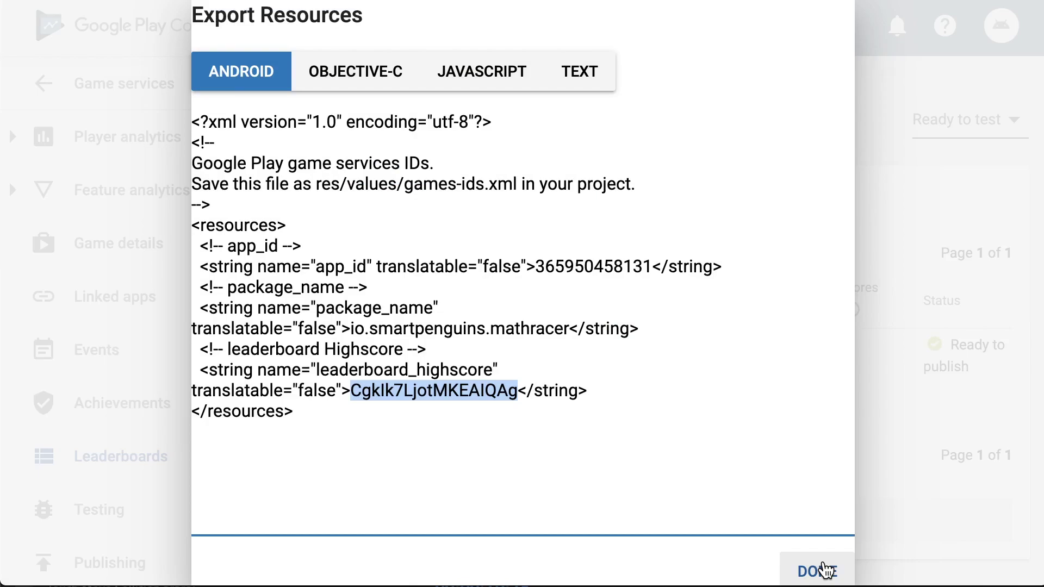
Switch back to the Google Play Console, close the resource export and review the game's testing access.
click(822, 565)
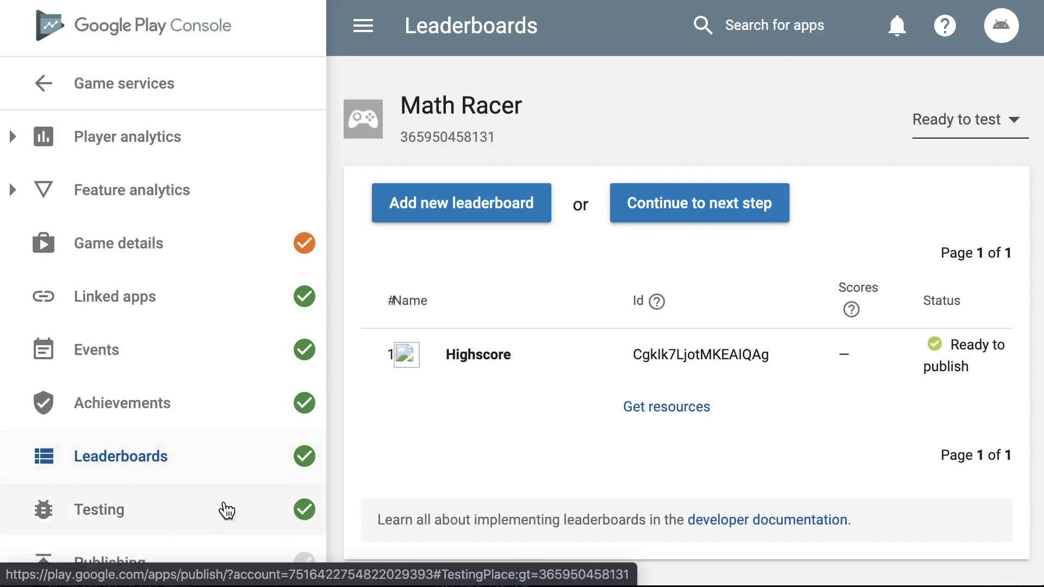
click(227, 511)
scroll(463, 451, down, 1)
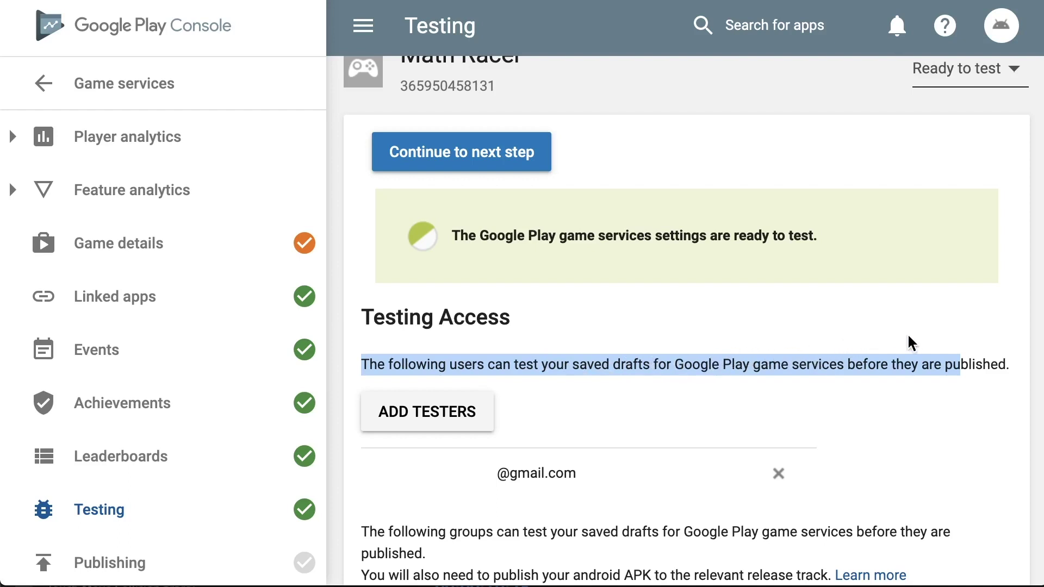
Switch to Buildbox, add a Navigation Button near the bottom of the first UI Screen's layout and set its function to Game Services.
click(931, 358)
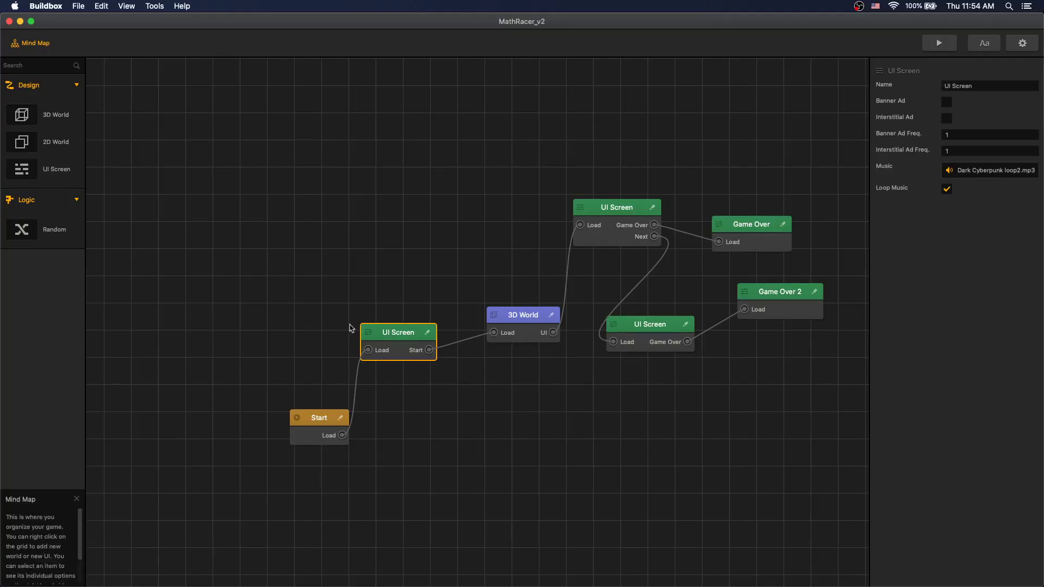
double_click(389, 337)
drag(42, 143, 527, 439)
click(986, 391)
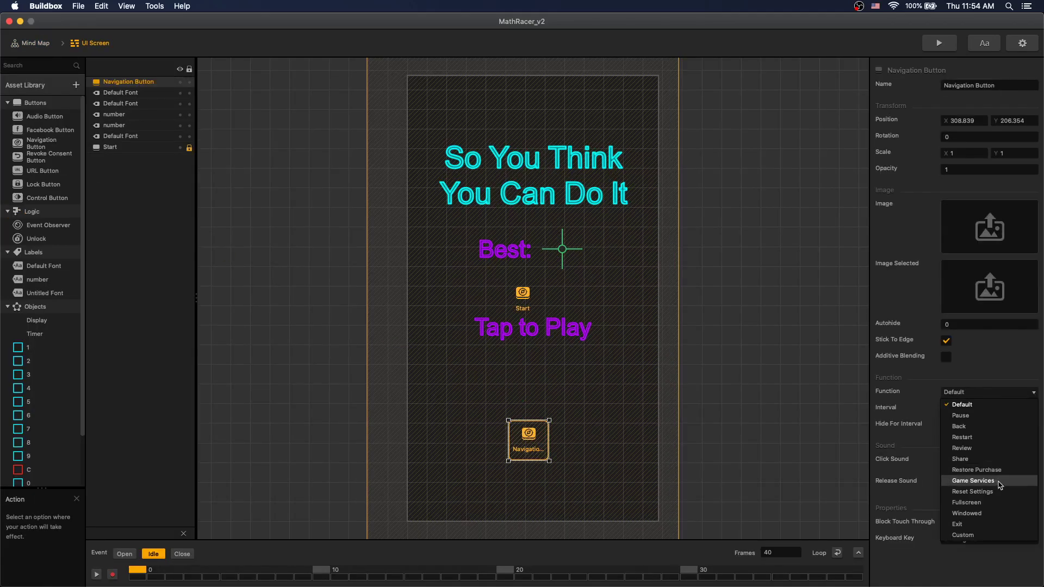
click(1000, 481)
Give the navigation button a wide image and paste a label over it that reads Leaderboard.
click(952, 222)
text(Leaderboard)
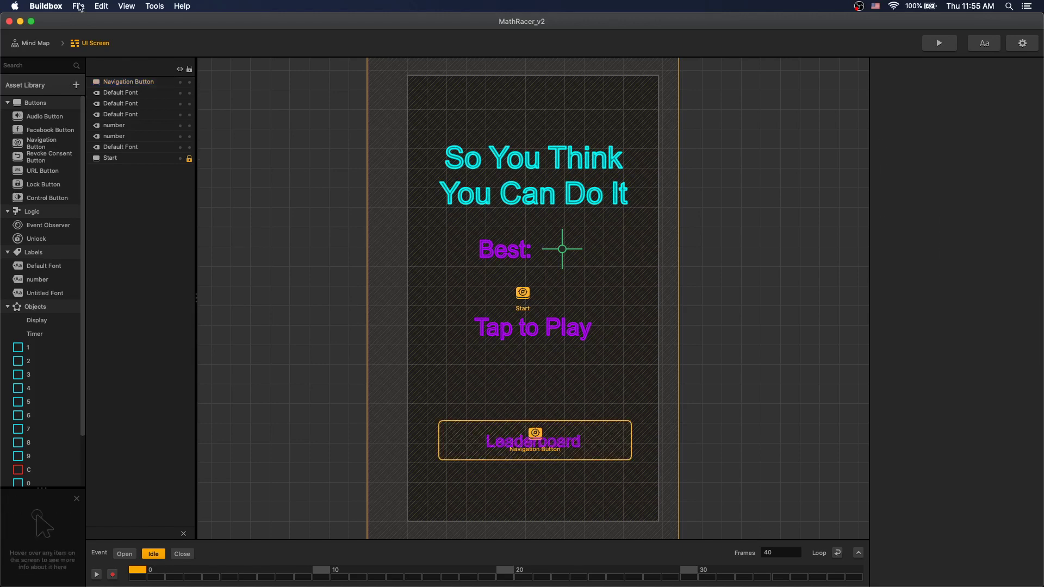
Export the MathRacer_v2 project for Android.
click(78, 6)
mouse_move(145, 81)
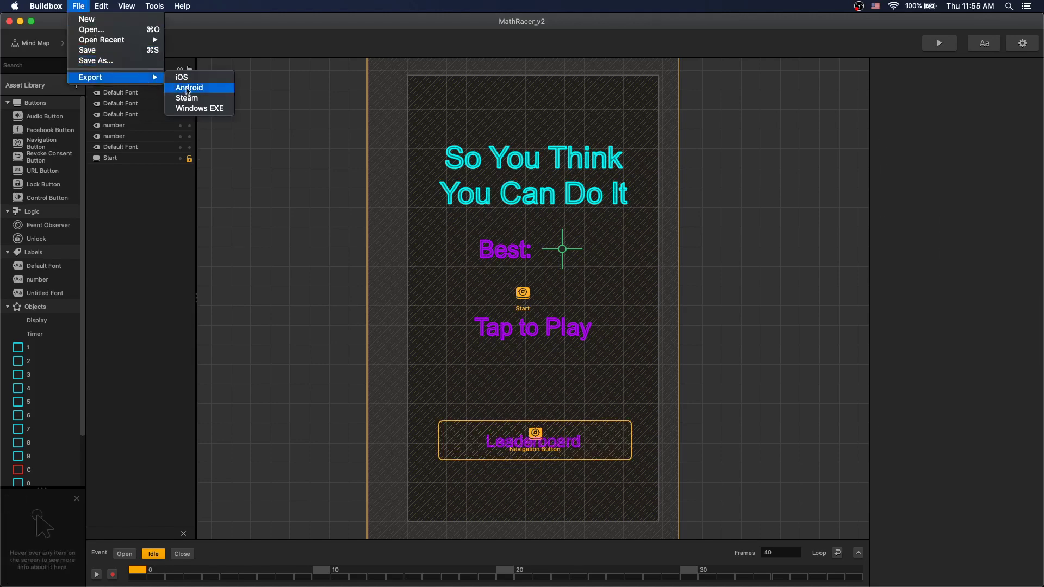
click(190, 88)
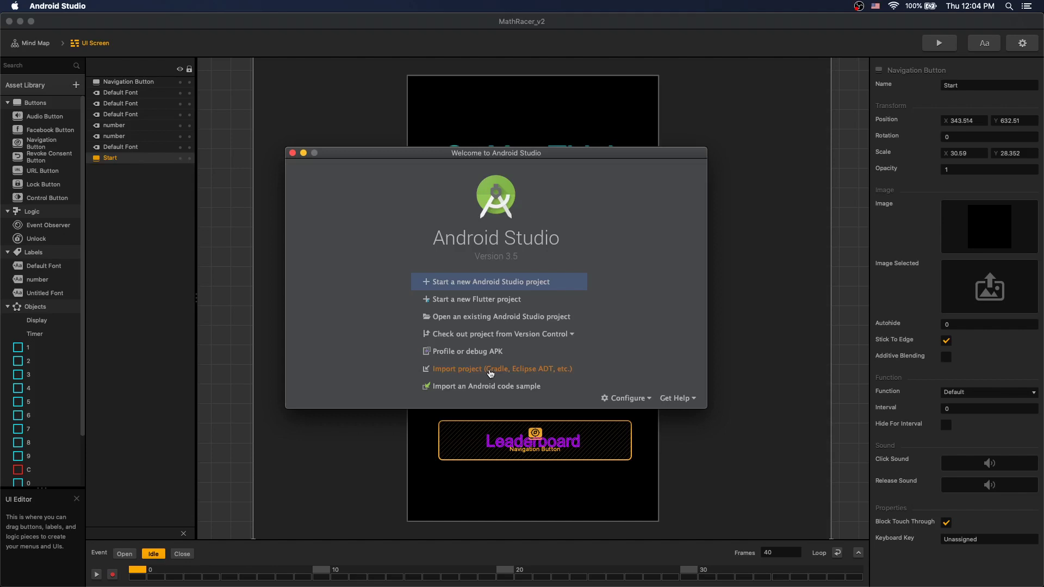
Switch to Android Studio and import the exported android folder inside MathRacer_v2 as a project.
click(490, 373)
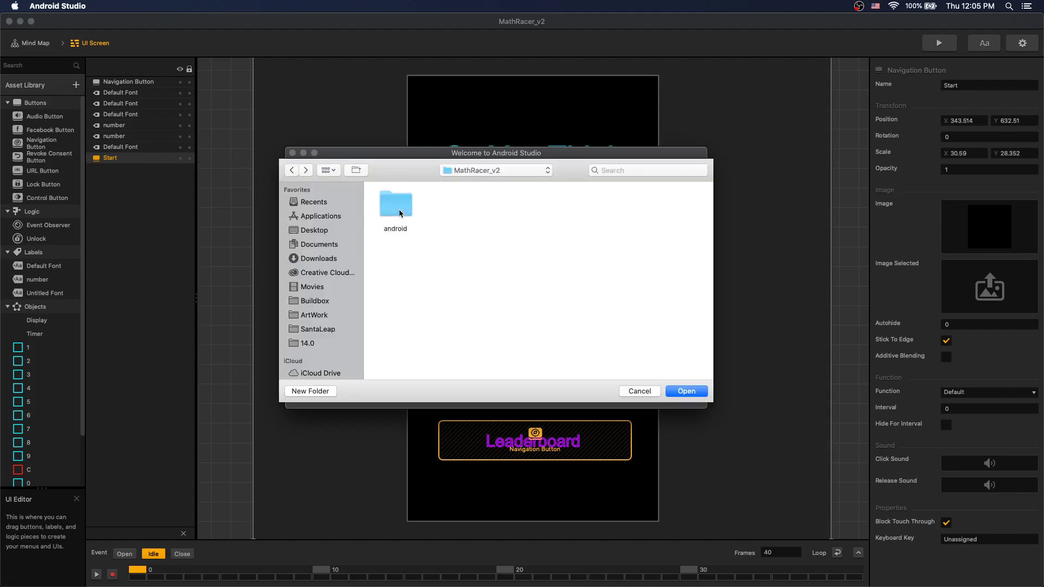
double_click(399, 212)
click(686, 391)
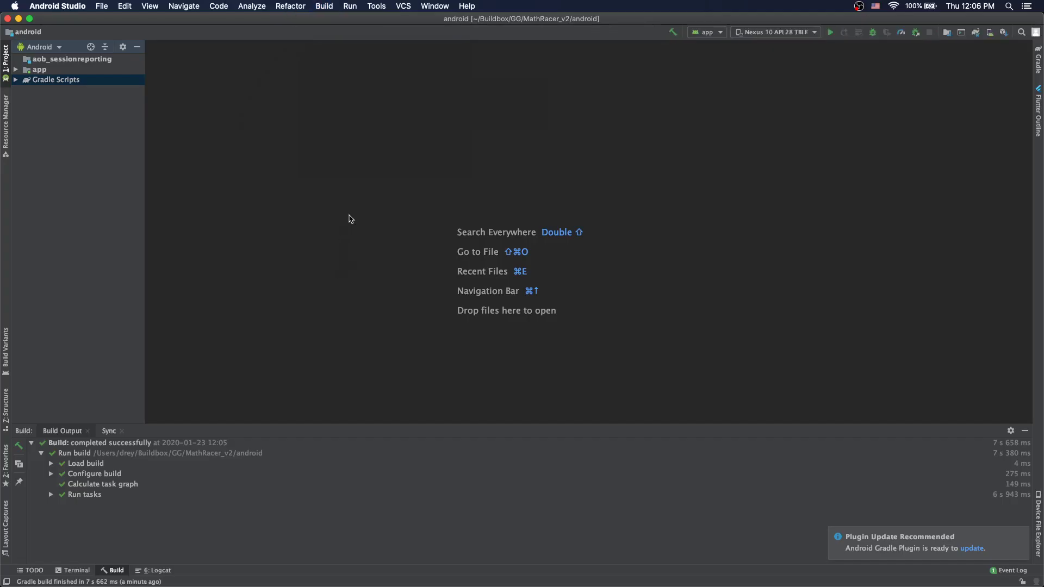
Build the APK for the imported android project and open the location of the generated file.
click(325, 6)
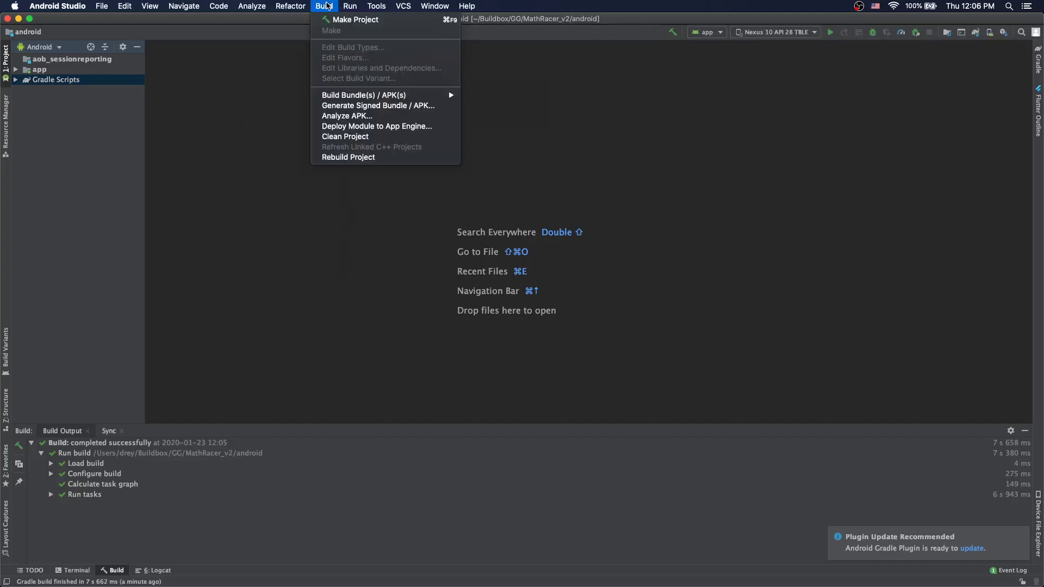
mouse_move(414, 95)
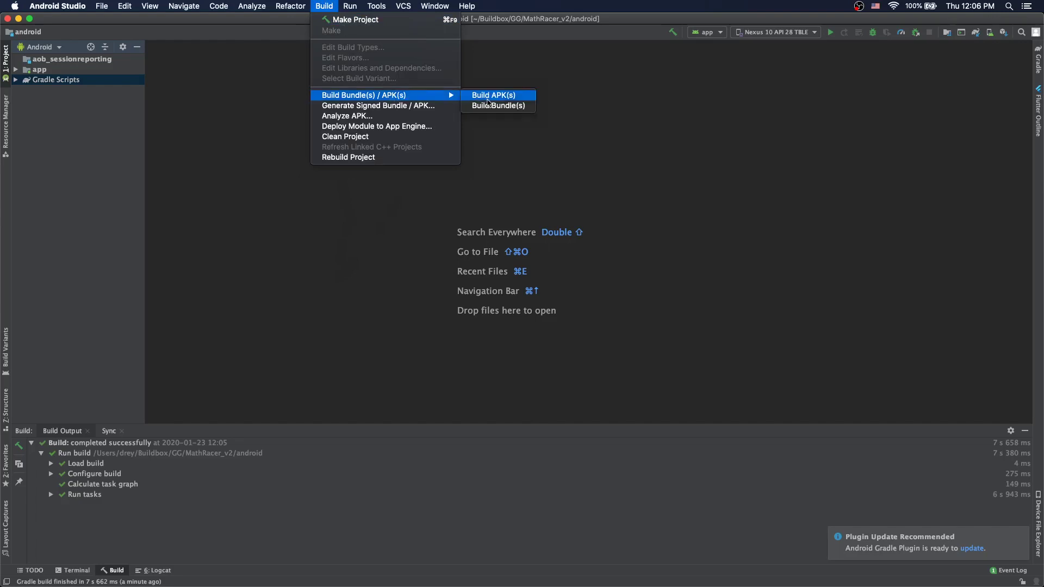
click(487, 96)
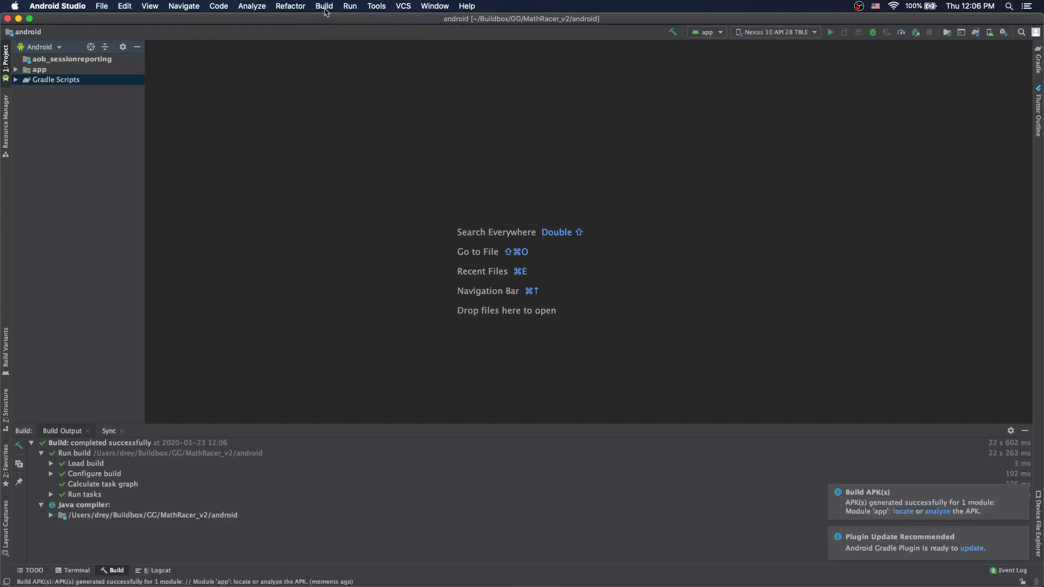
click(325, 6)
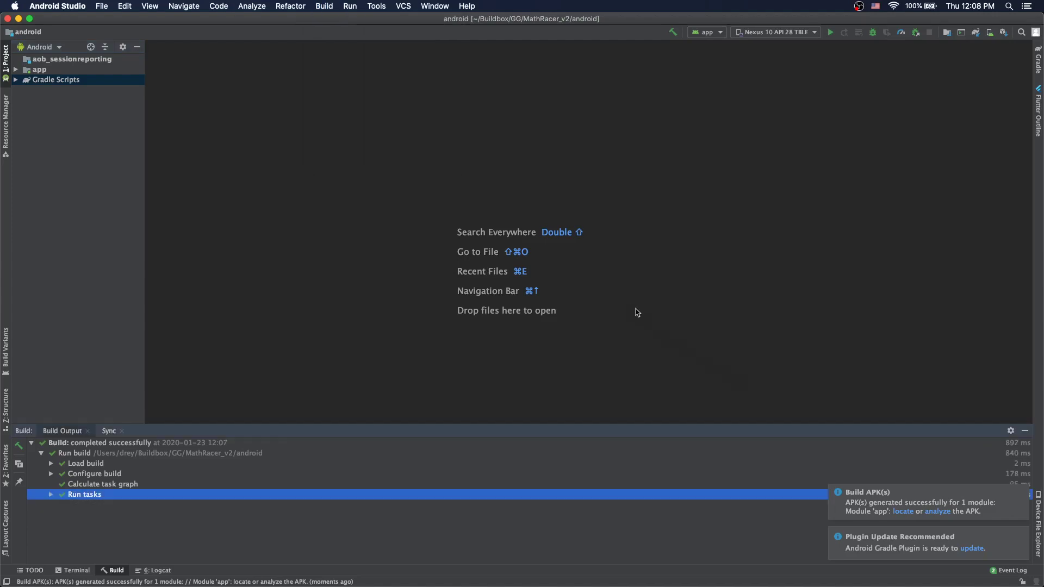
click(904, 511)
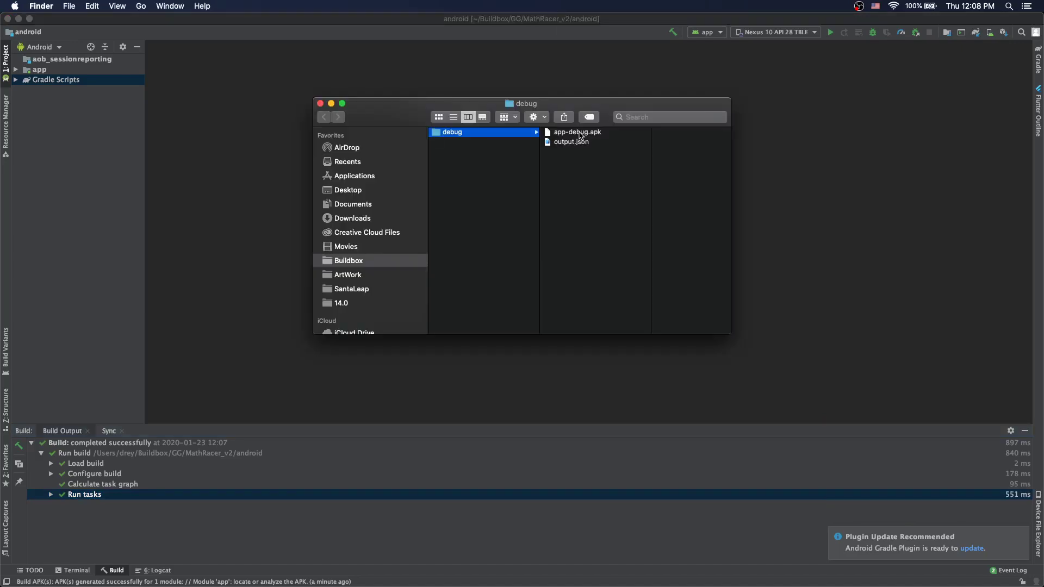